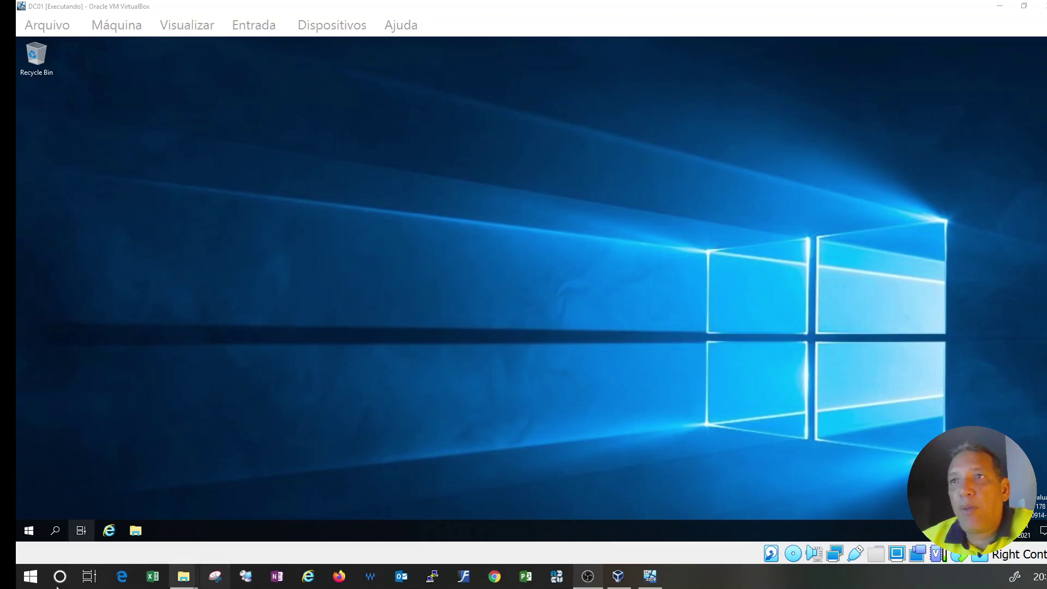
pyautogui.click(136, 532)
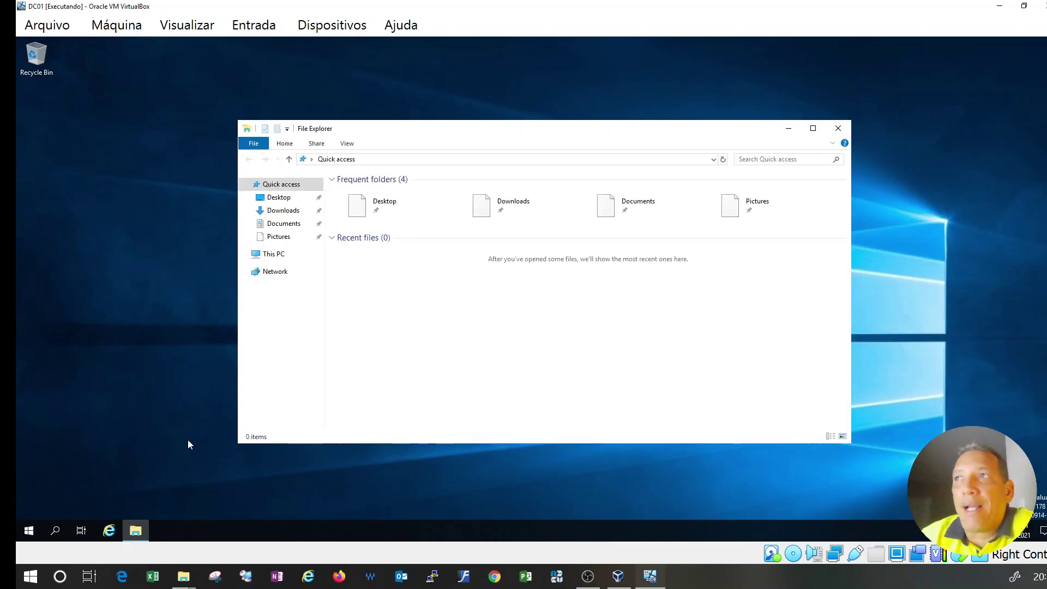
pyautogui.moveTo(524, 130); pyautogui.dragTo(428, 115)
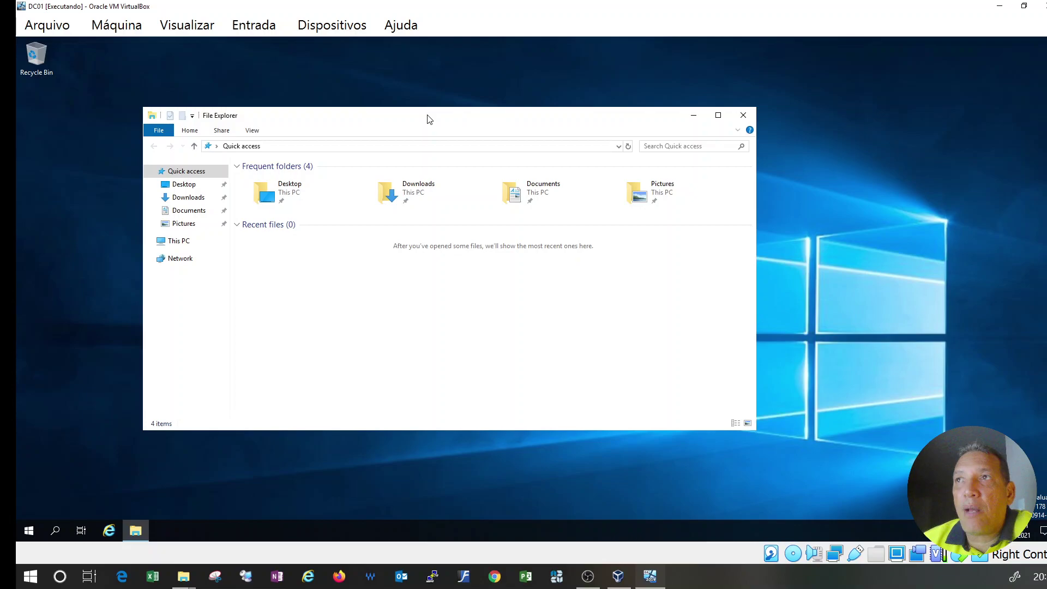
pyautogui.click(185, 243)
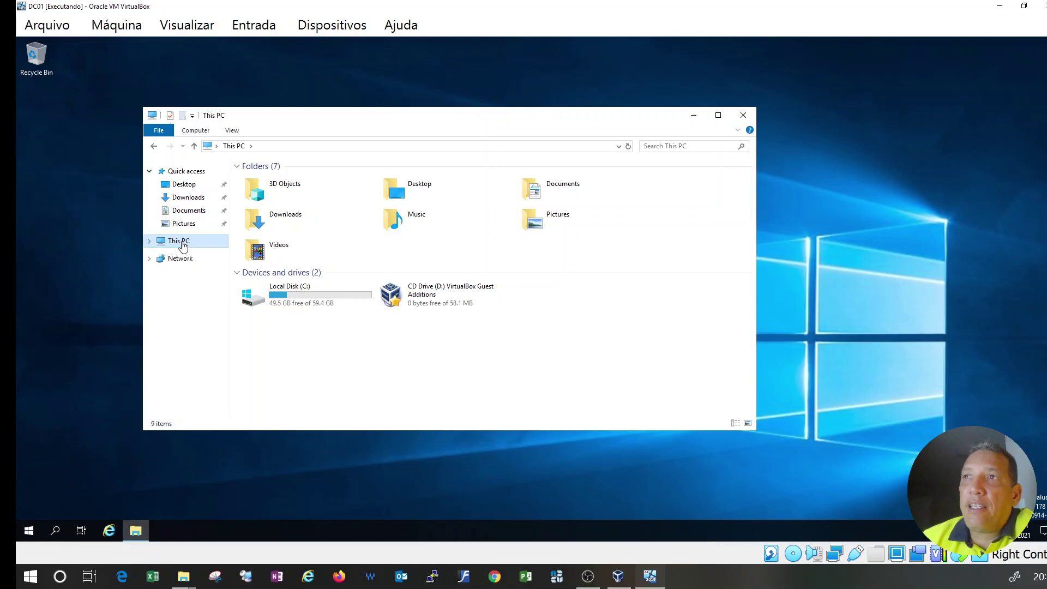
pyautogui.click(741, 115)
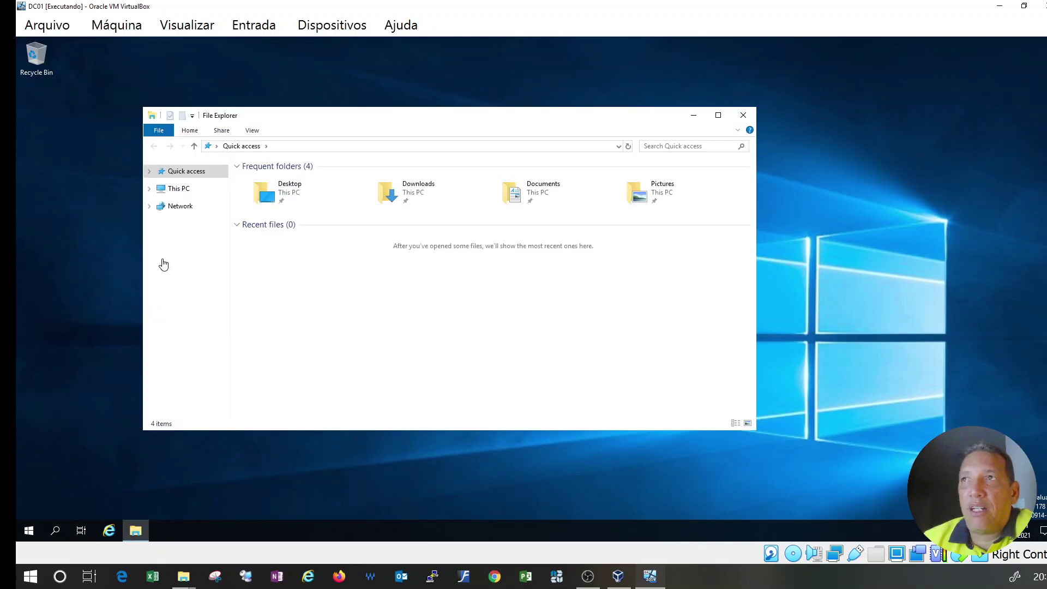
# Step: Open the System information window from the properties of This PC and move it clear of File Explorer
pyautogui.click(171, 241)
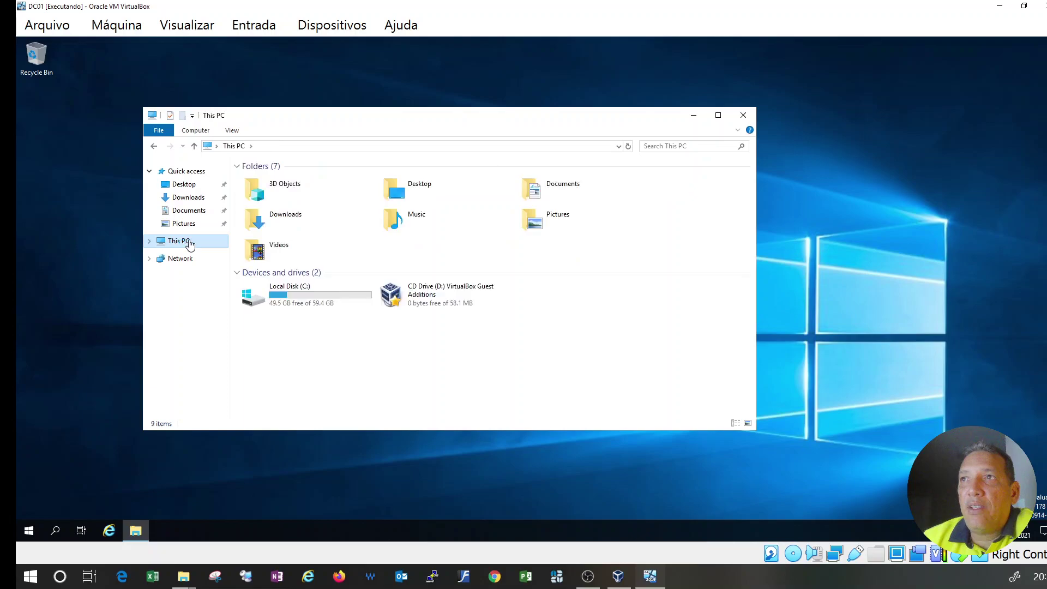
pyautogui.rightClick(189, 244)
pyautogui.click(221, 385)
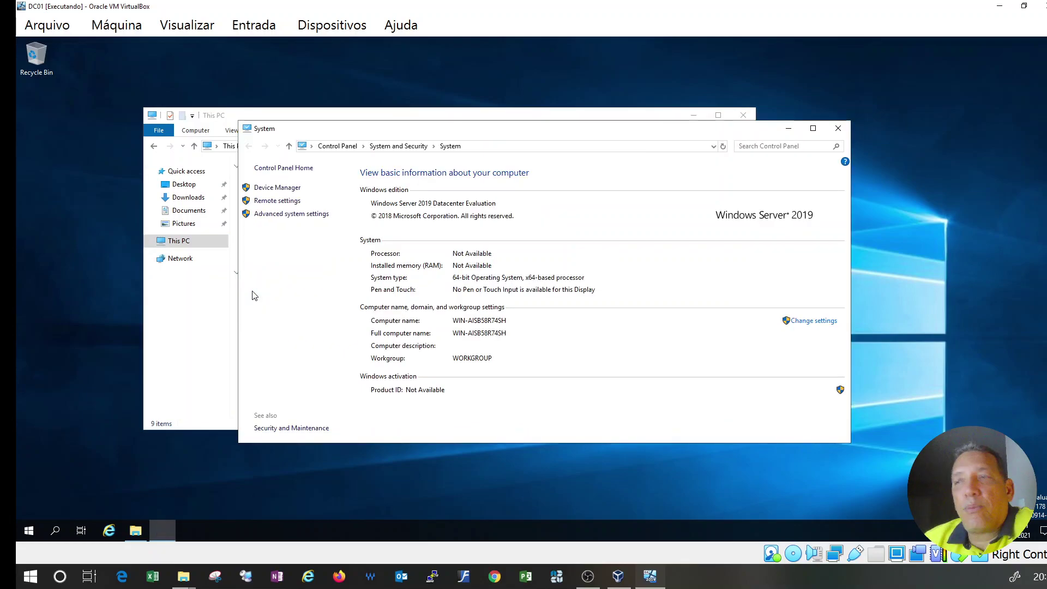
pyautogui.moveTo(386, 125); pyautogui.dragTo(175, 74)
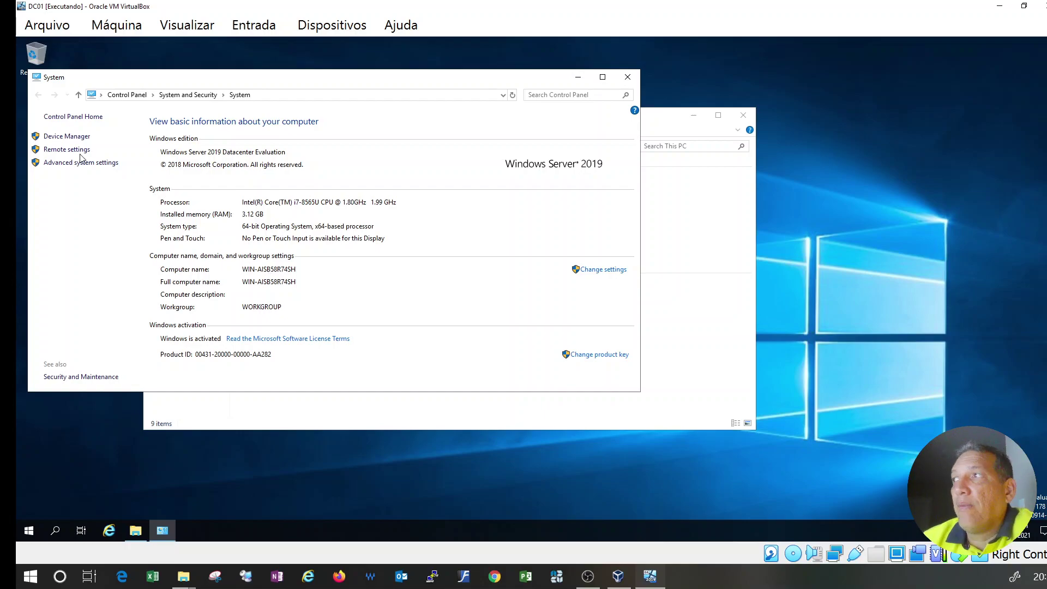
# Step: Rename the computer to Salvador in its computer name settings, keeping it a member of the workgroup WORKGROUP
pyautogui.click(603, 272)
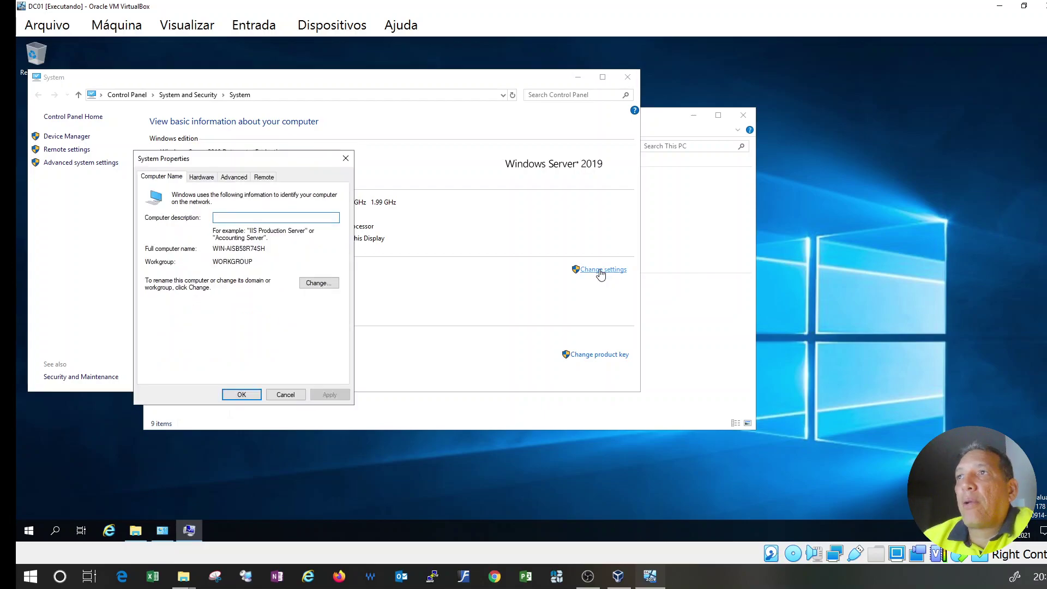
pyautogui.click(319, 282)
pyautogui.click(221, 239)
pyautogui.moveTo(112, 232); pyautogui.dragTo(84, 272)
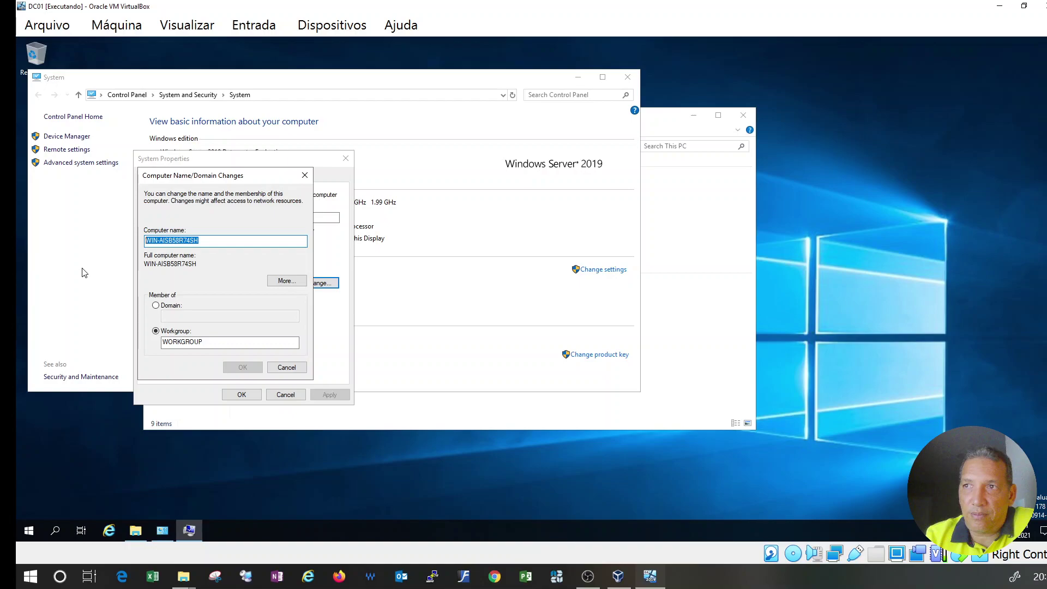
pyautogui.click(216, 242)
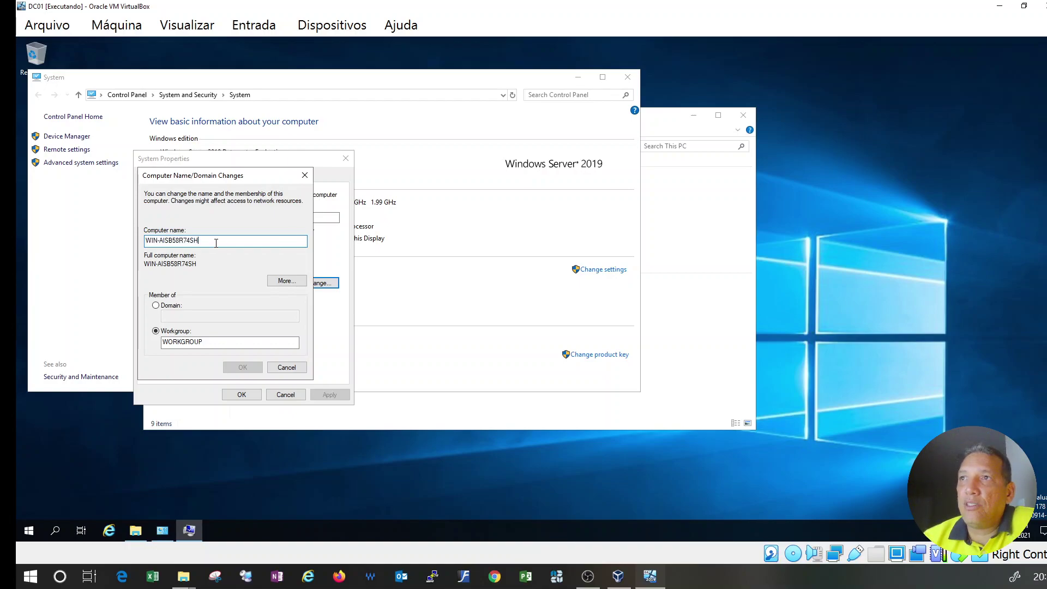
pyautogui.press('BackSpace')
pyautogui.press('BackSpace')
pyautogui.press('BackSpace')
pyautogui.press('BackSpace')
pyautogui.press('BackSpace')
pyautogui.press('BackSpace')
pyautogui.press('BackSpace')
pyautogui.press('BackSpace')
pyautogui.press('BackSpace')
pyautogui.press('BackSpace')
pyautogui.press('BackSpace')
pyautogui.press('BackSpace')
pyautogui.press('BackSpace')
pyautogui.press('BackSpace')
pyautogui.press('BackSpace')
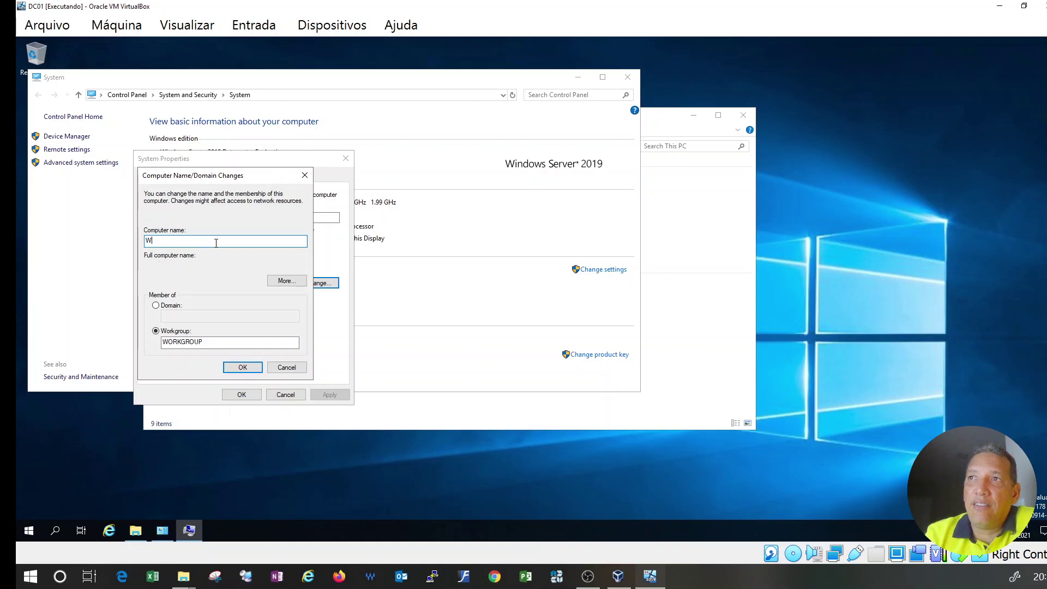
pyautogui.write('Salvador')
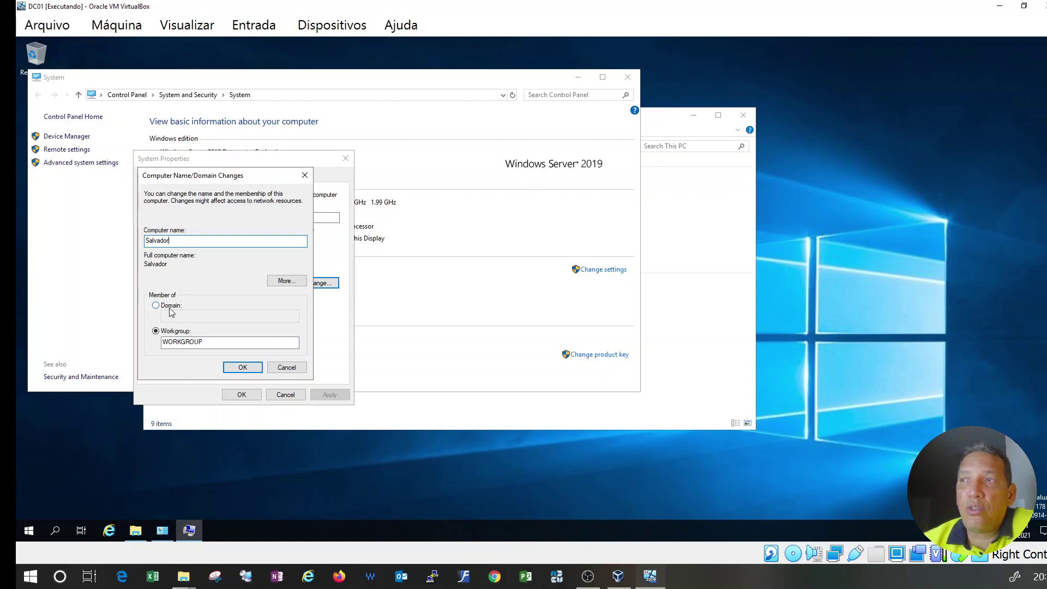
pyautogui.moveTo(203, 342); pyautogui.dragTo(145, 338)
pyautogui.click(235, 365)
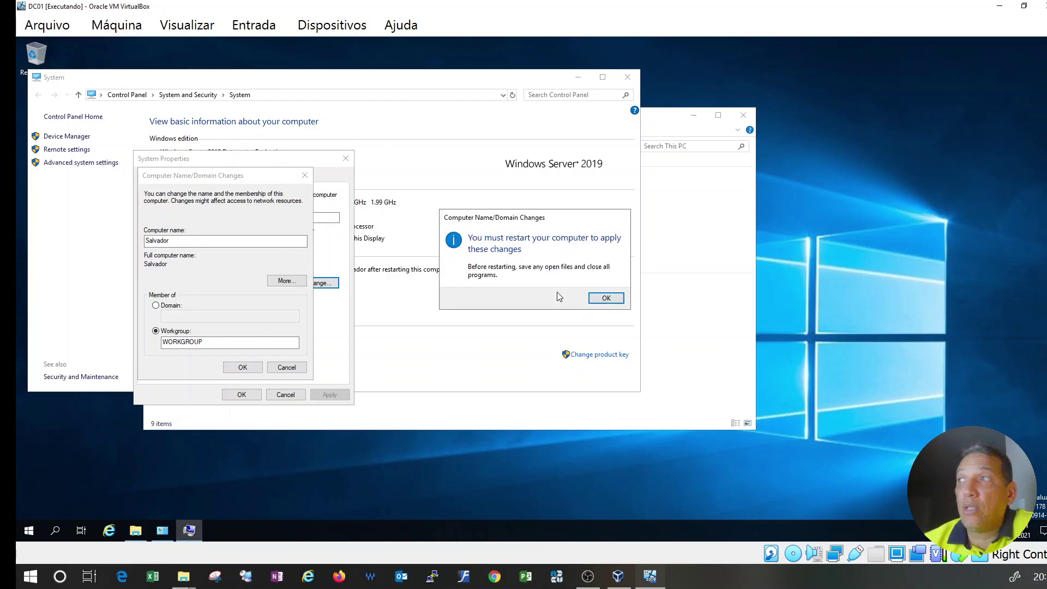
# Step: Acknowledge the restart notice, close System Properties and restart the server immediately to apply the new computer name
pyautogui.click(605, 300)
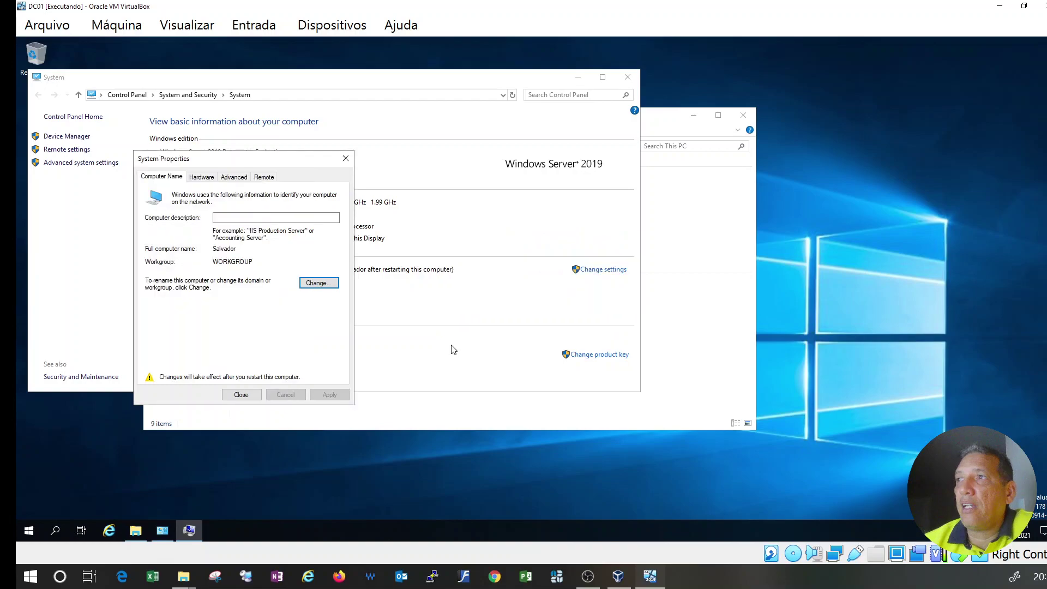
pyautogui.click(241, 394)
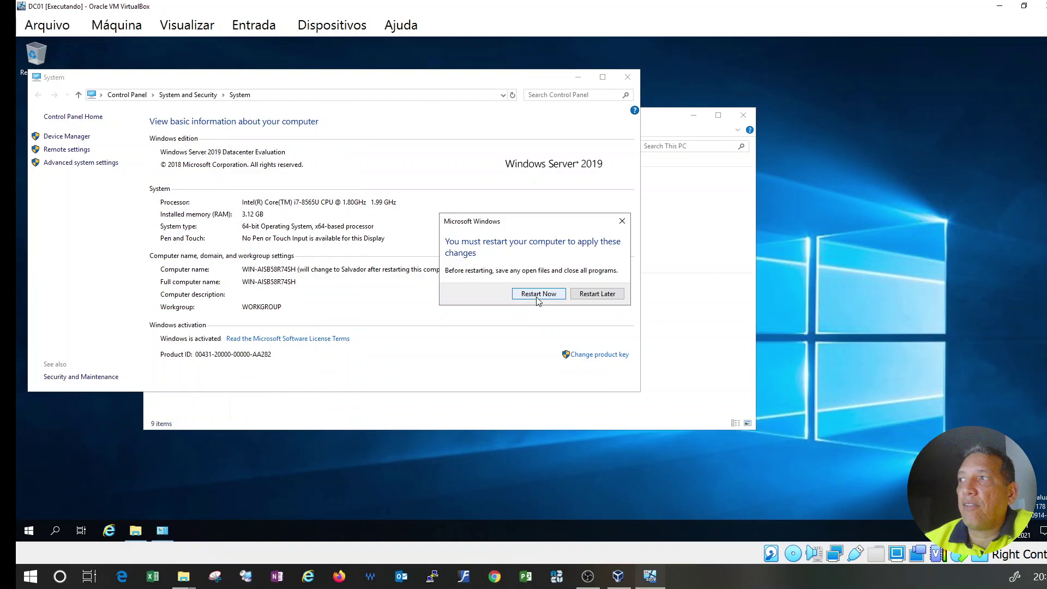
pyautogui.click(537, 297)
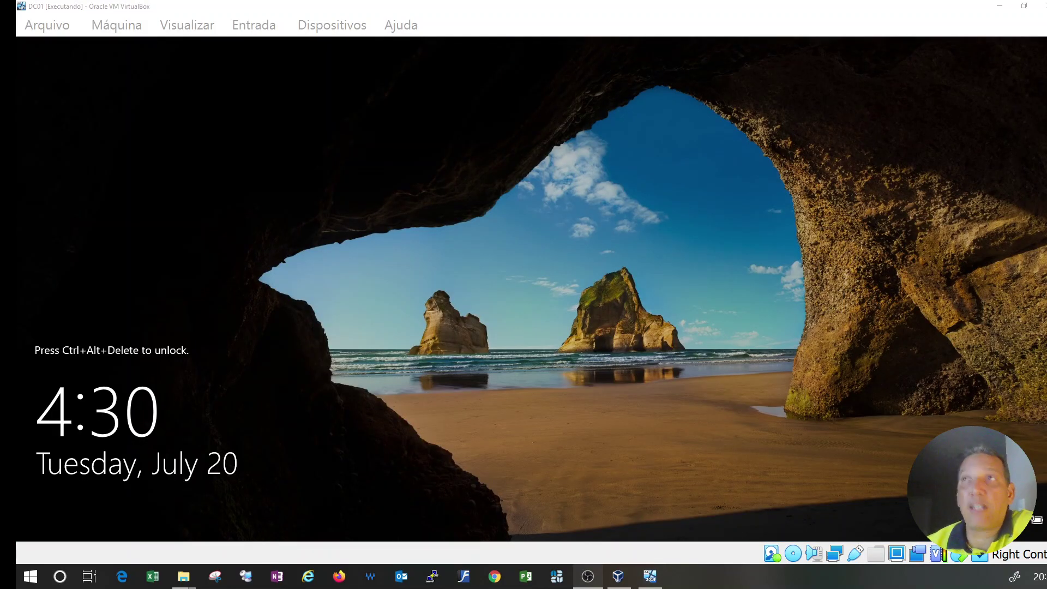
# Step: Unlock the restarted virtual machine and sign in as Administrator with the account password
pyautogui.click(251, 25)
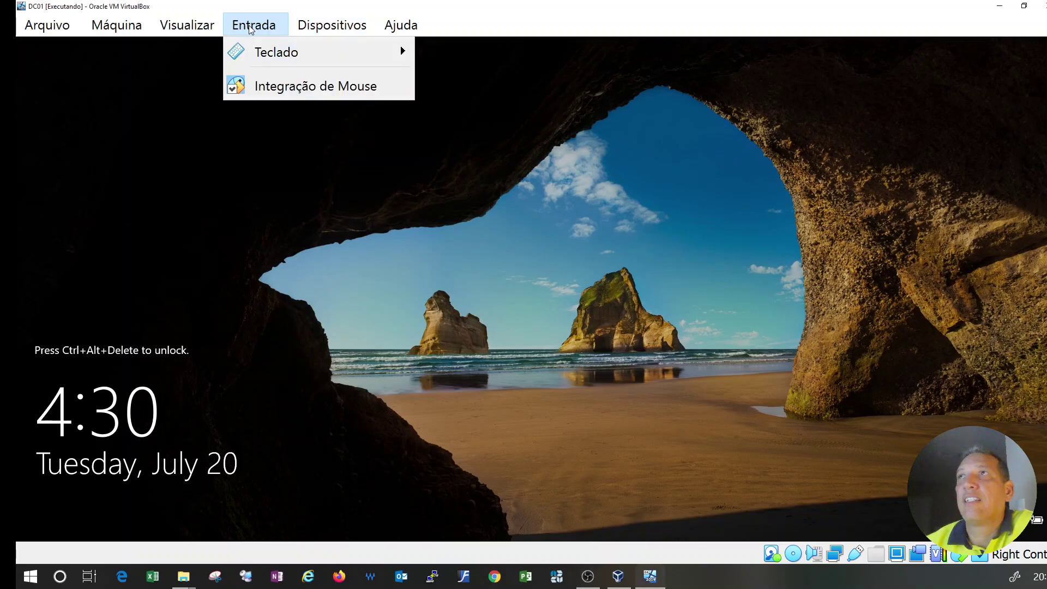
pyautogui.moveTo(275, 53)
pyautogui.click(526, 63)
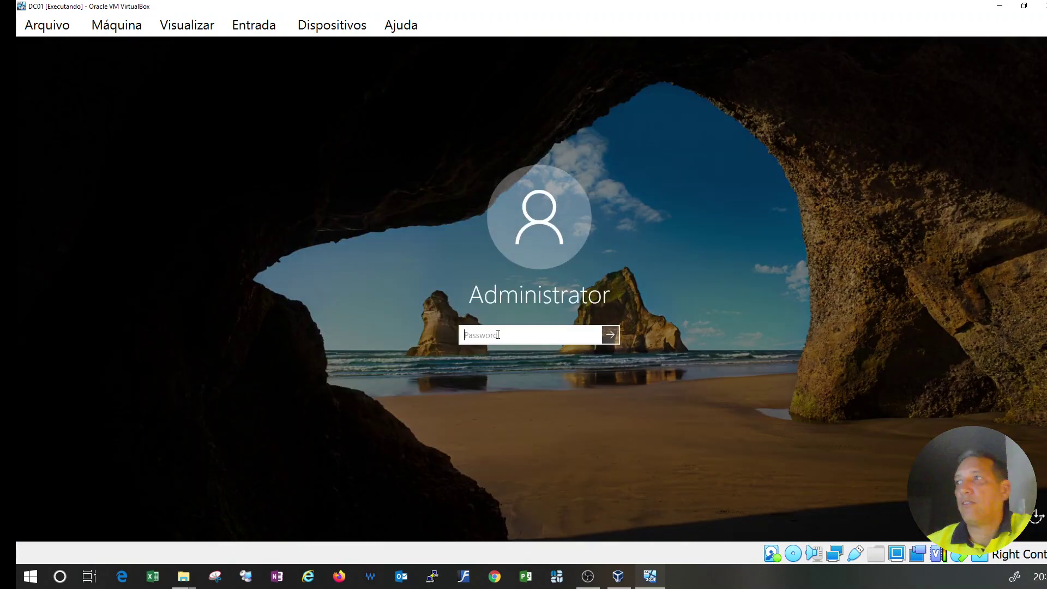
pyautogui.write('•••••••')
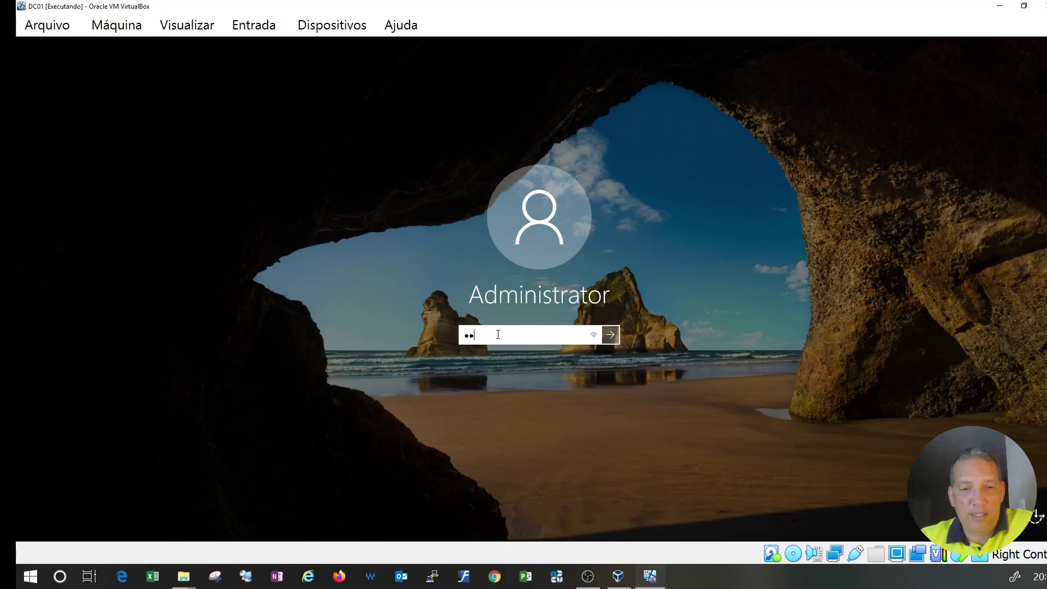
pyautogui.press('Return')
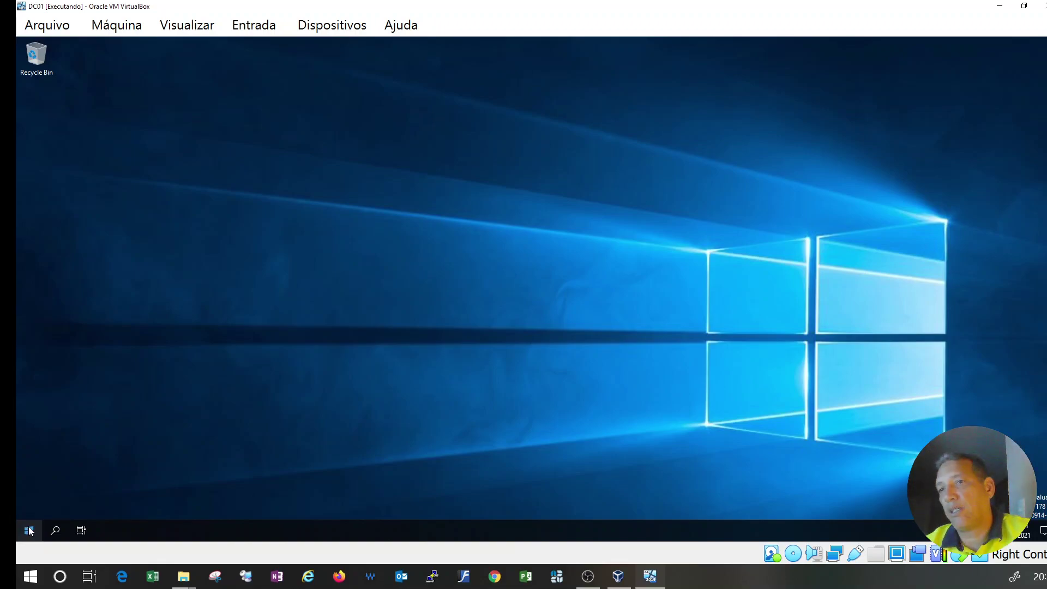
# Step: Open a Command Prompt on the server by running cmd
pyautogui.rightClick(29, 531)
pyautogui.click(86, 473)
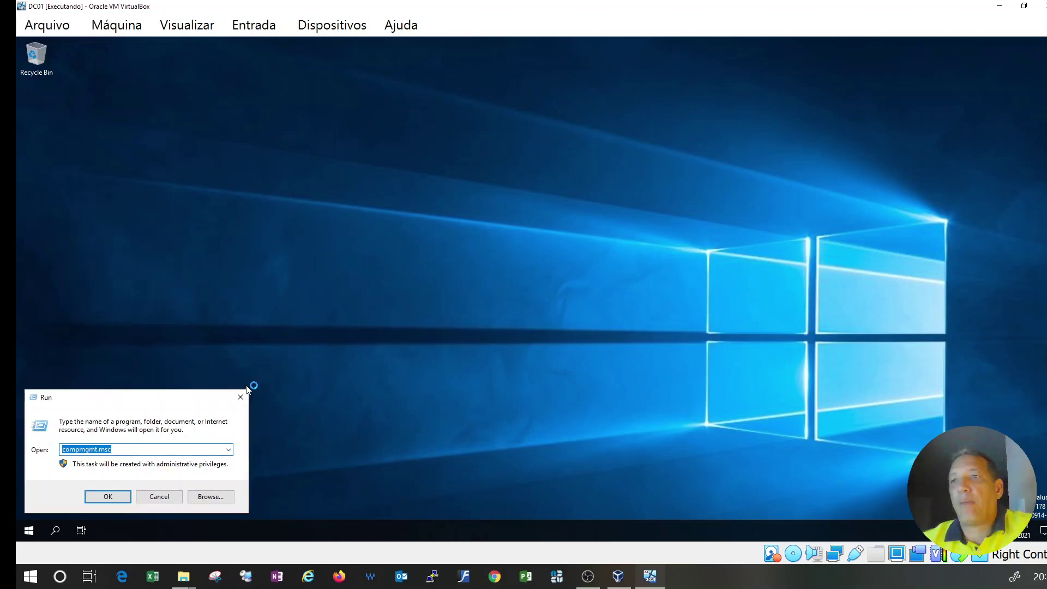
pyautogui.write('cmd')
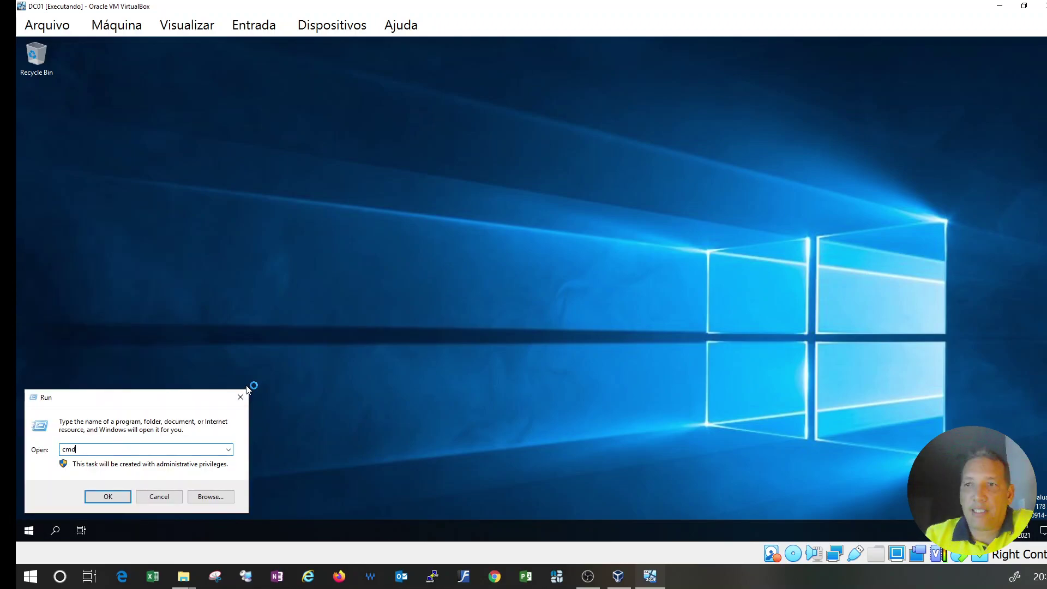
pyautogui.press('Return')
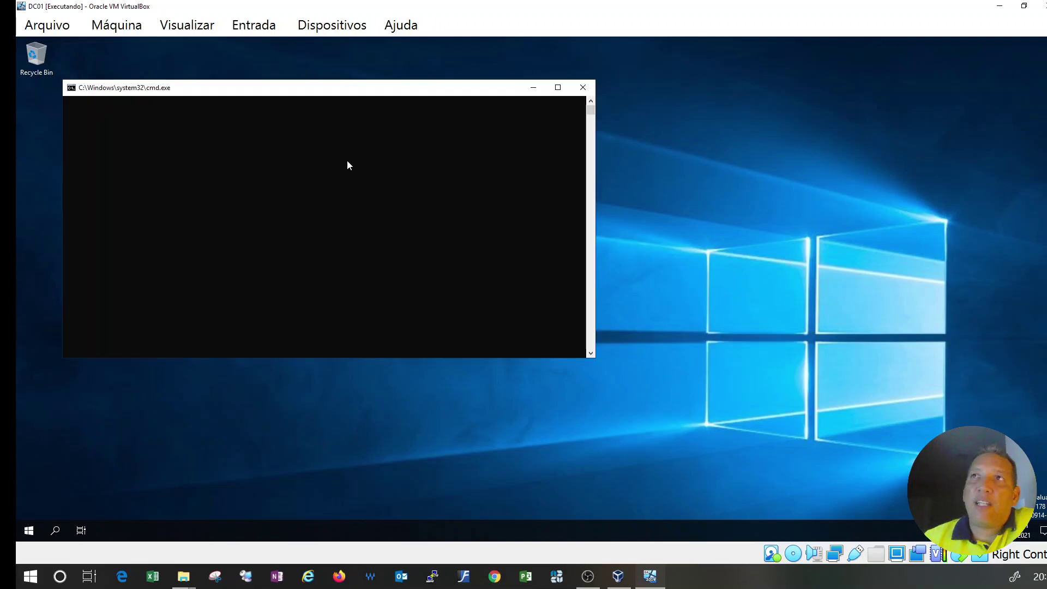
pyautogui.click(247, 190)
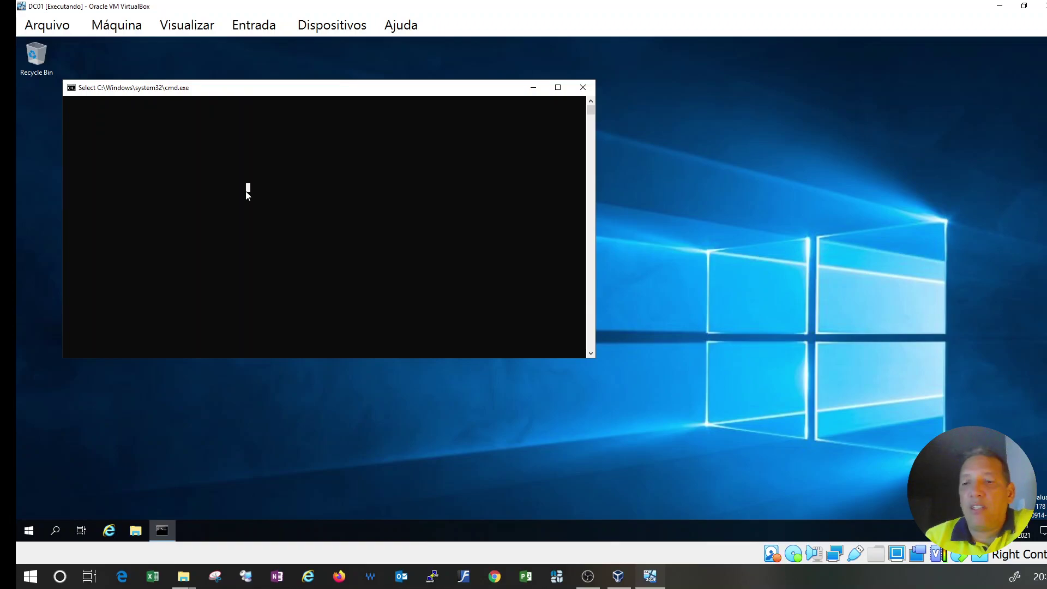
pyautogui.press('Return')
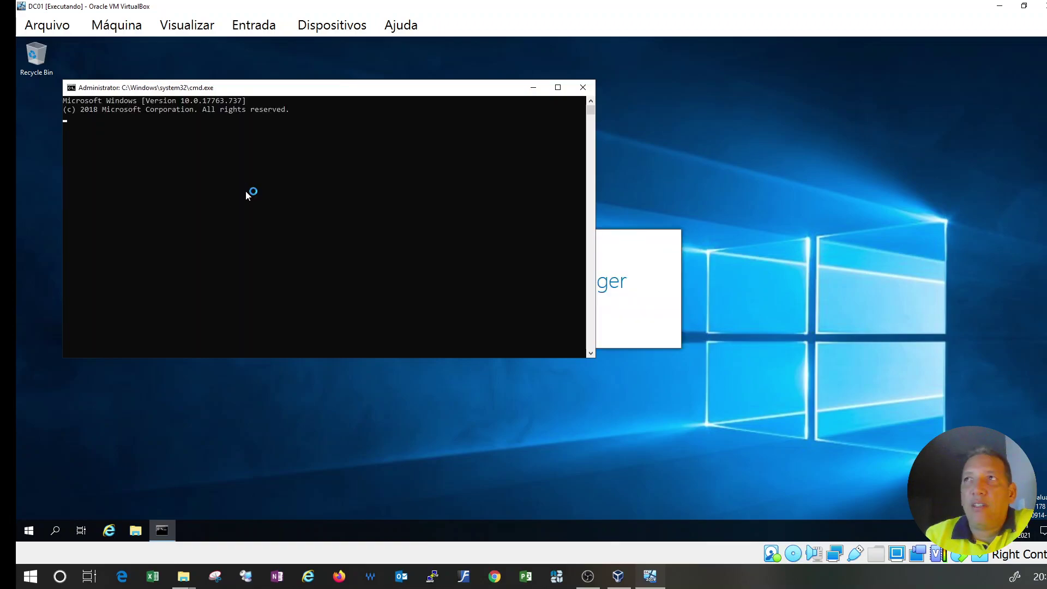
pyautogui.press('Return')
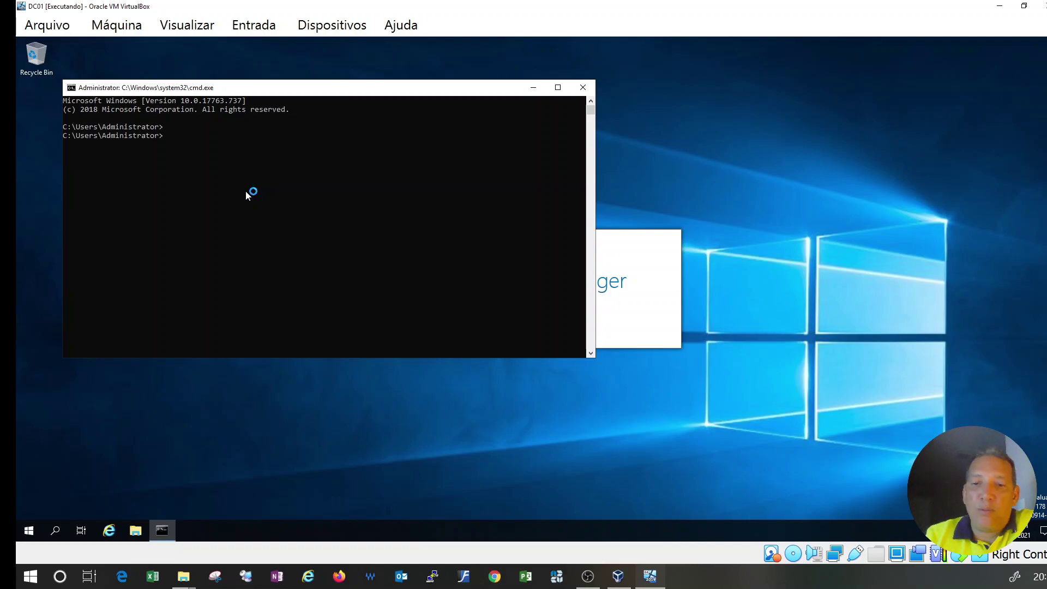
# Step: Check the server's IP configuration with ipconfig and its name with hostname, and close the Command Prompt
pyautogui.write('ipcon')
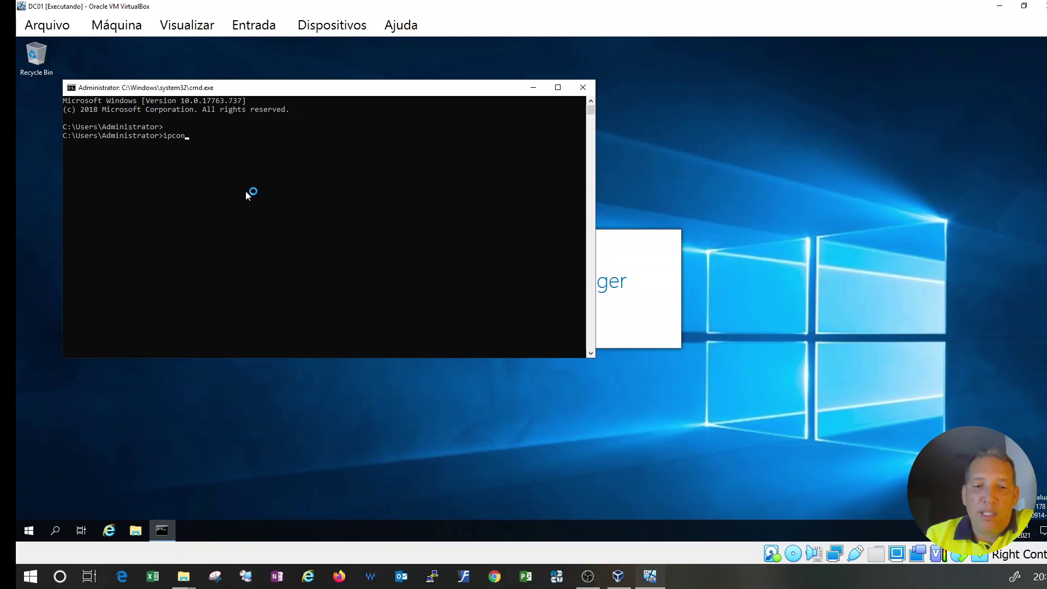
pyautogui.write('fig')
pyautogui.press('Return')
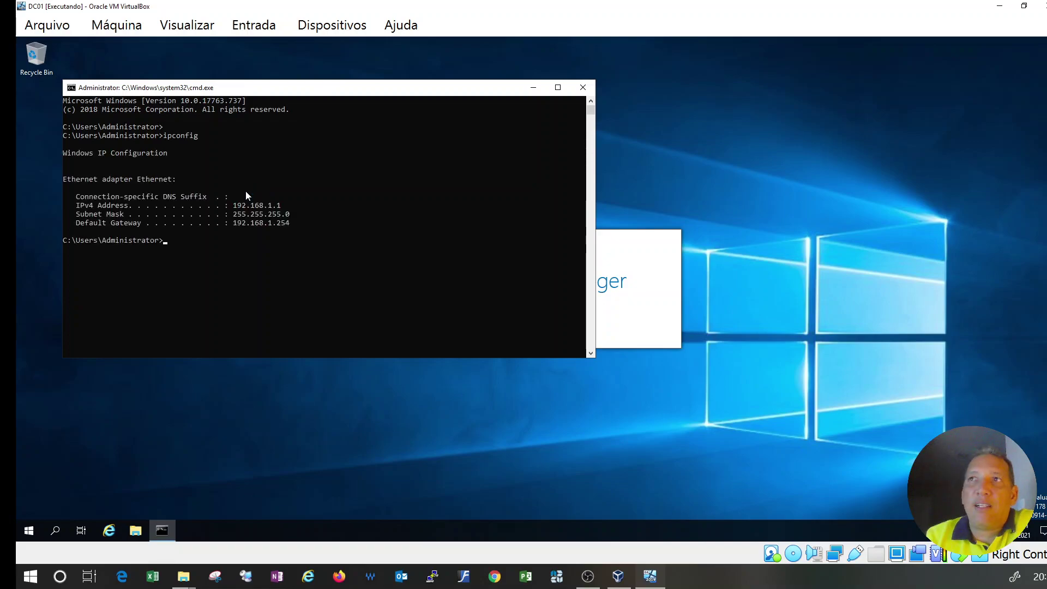
pyautogui.write('h')
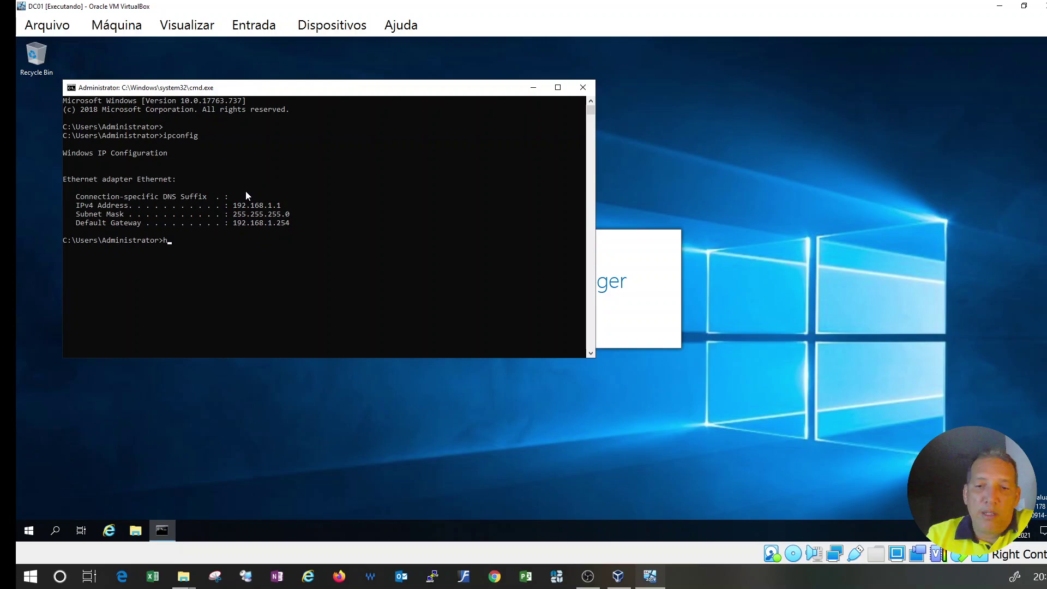
pyautogui.write('ostname')
pyautogui.press('Return')
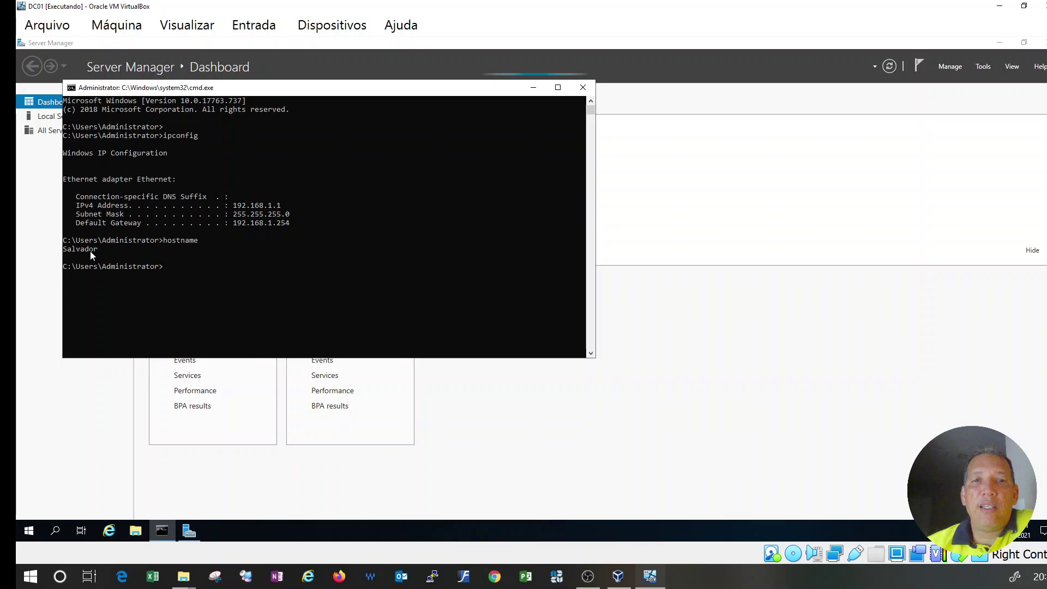
pyautogui.click(583, 88)
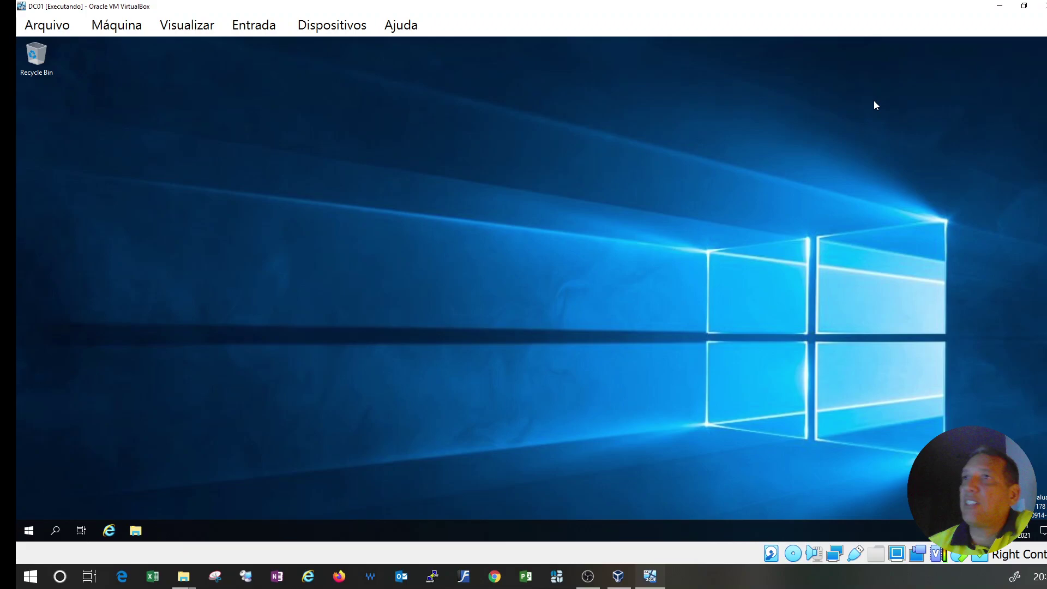
# Step: Open Server Manager, start the Add Roles and Features Wizard and go back to its Before You Begin page
pyautogui.click(29, 530)
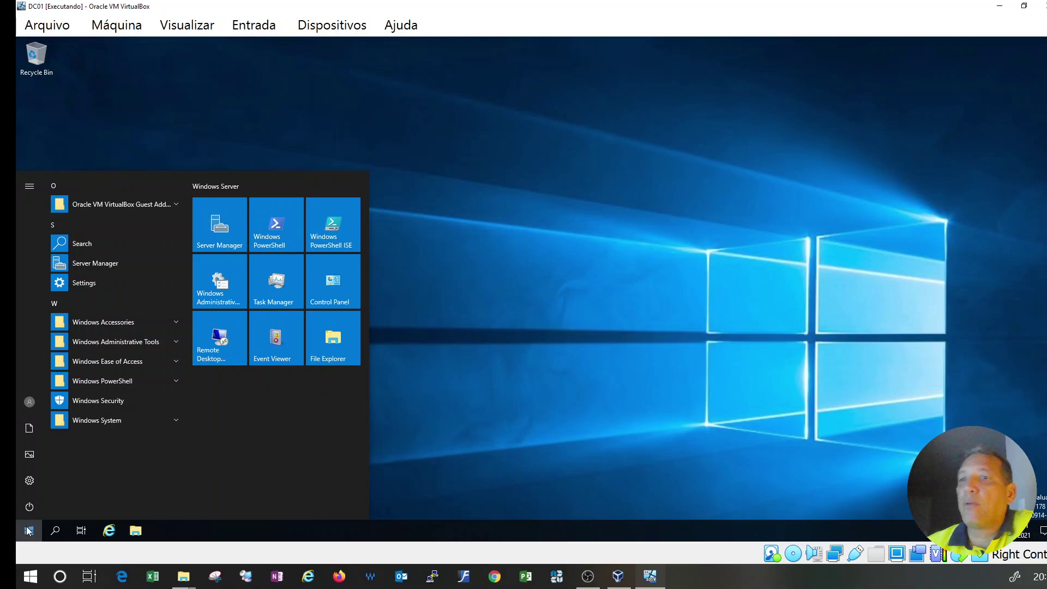
pyautogui.click(221, 232)
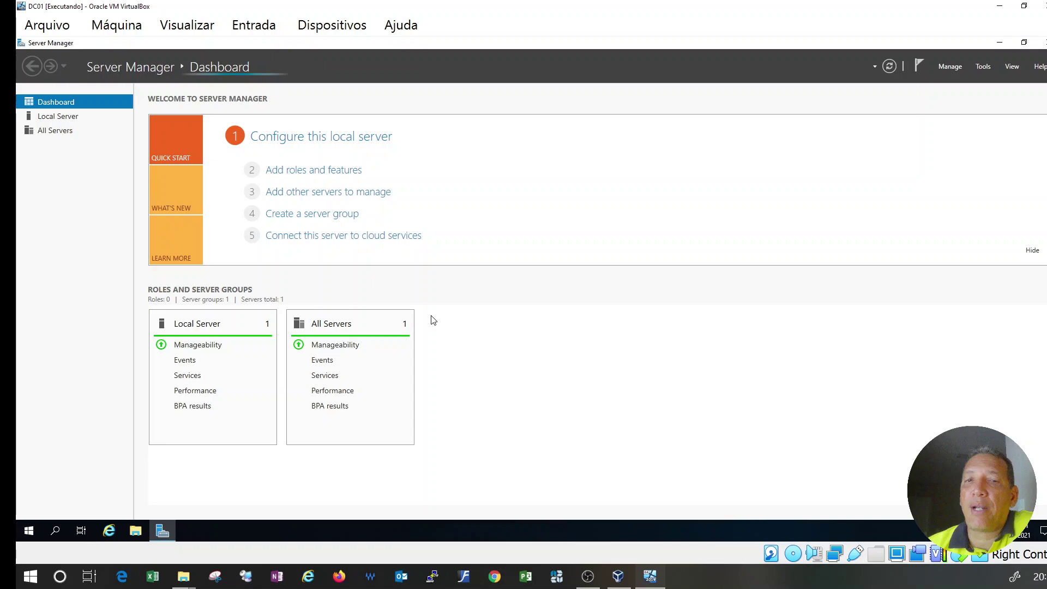
pyautogui.click(333, 176)
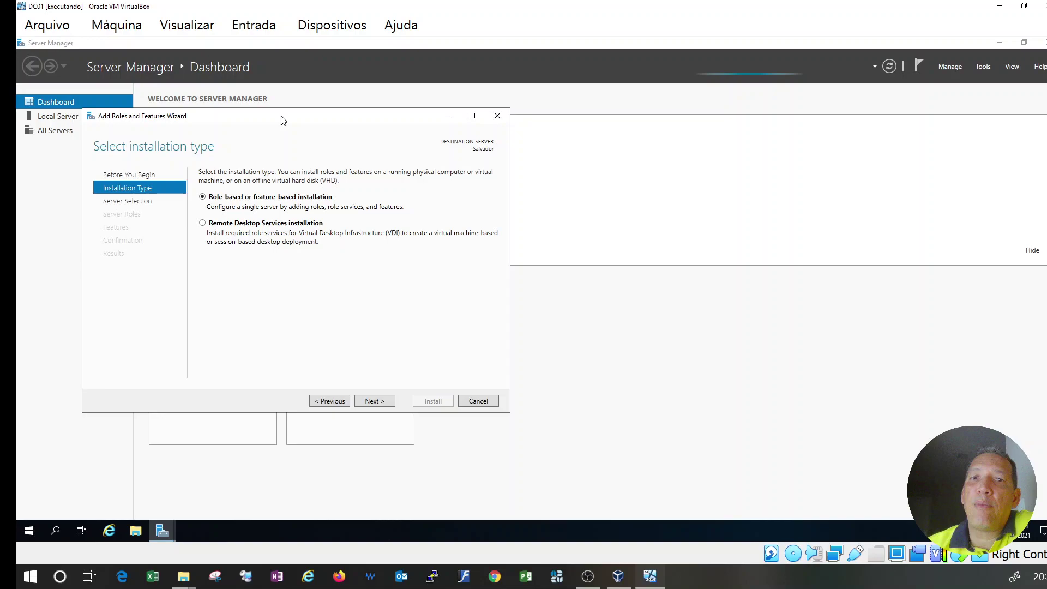
pyautogui.click(133, 176)
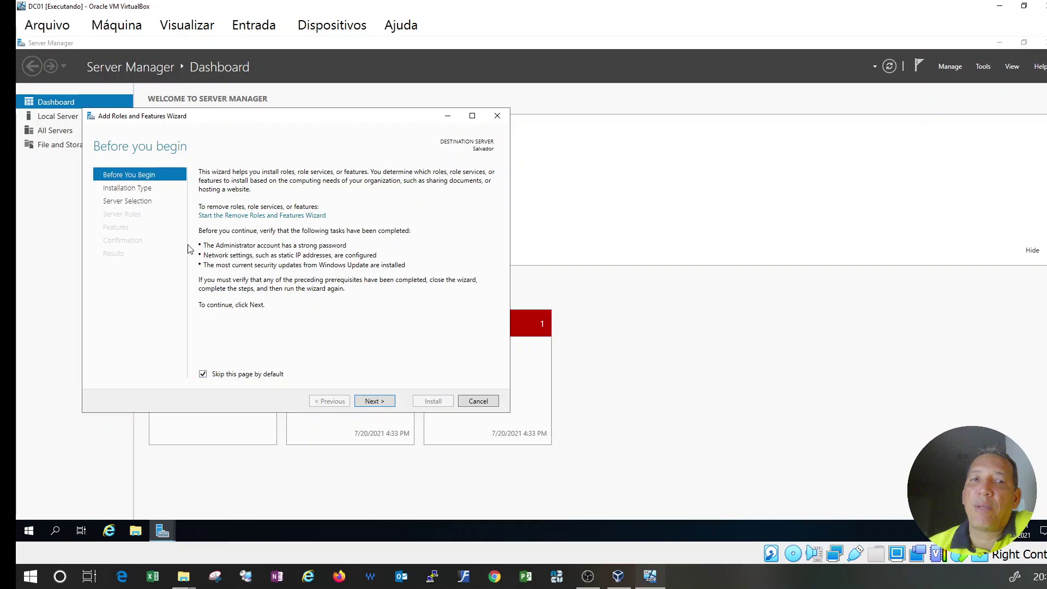
# Step: Choose Salvador as the destination server and select the Active Directory Domain Services role with its required features and management tools
pyautogui.press('Return')
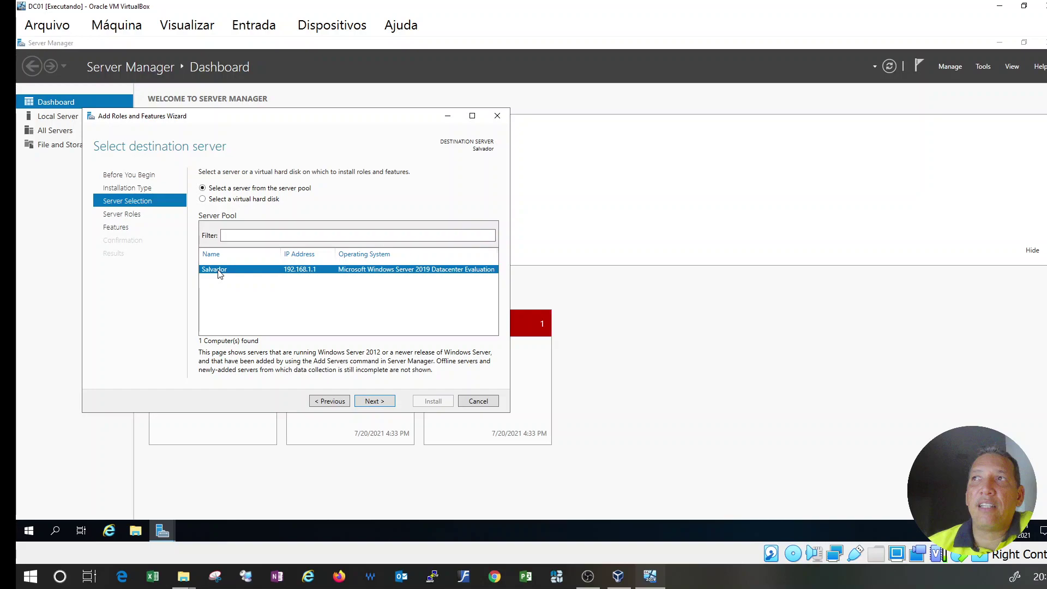
pyautogui.click(375, 402)
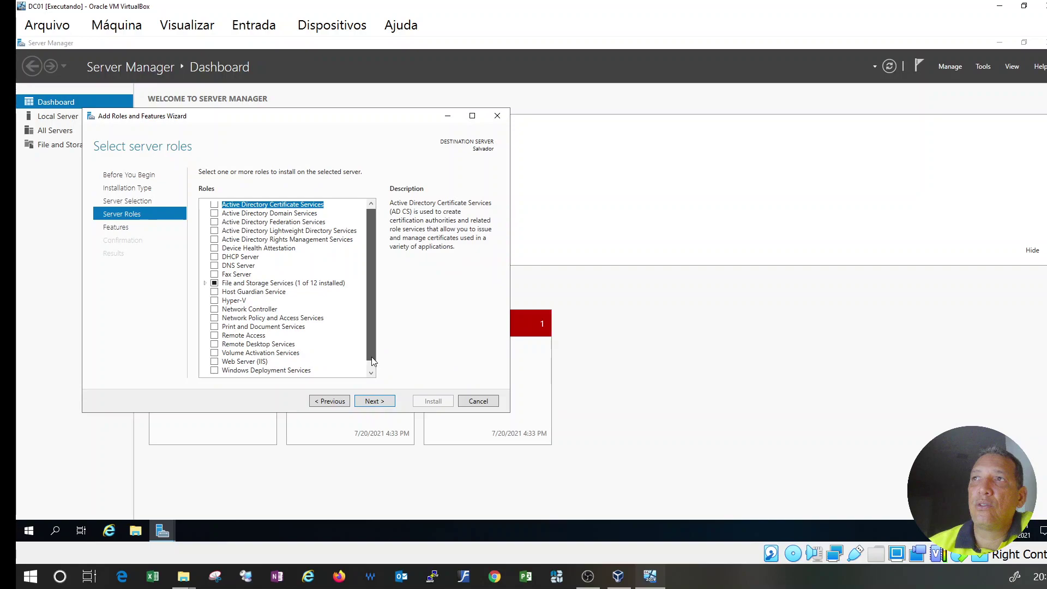
pyautogui.moveTo(372, 358); pyautogui.dragTo(371, 356)
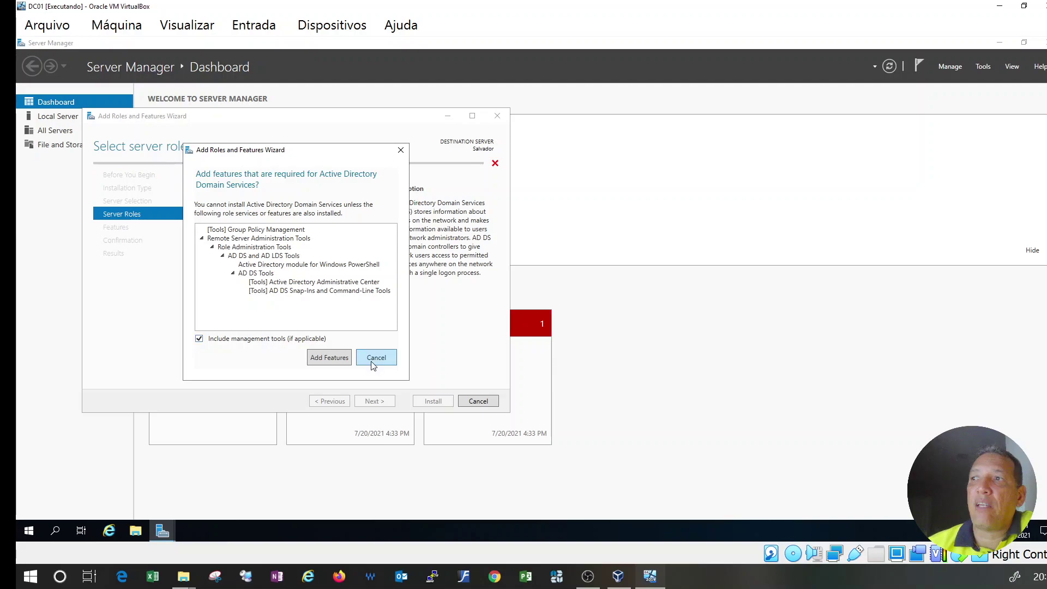
pyautogui.click(327, 360)
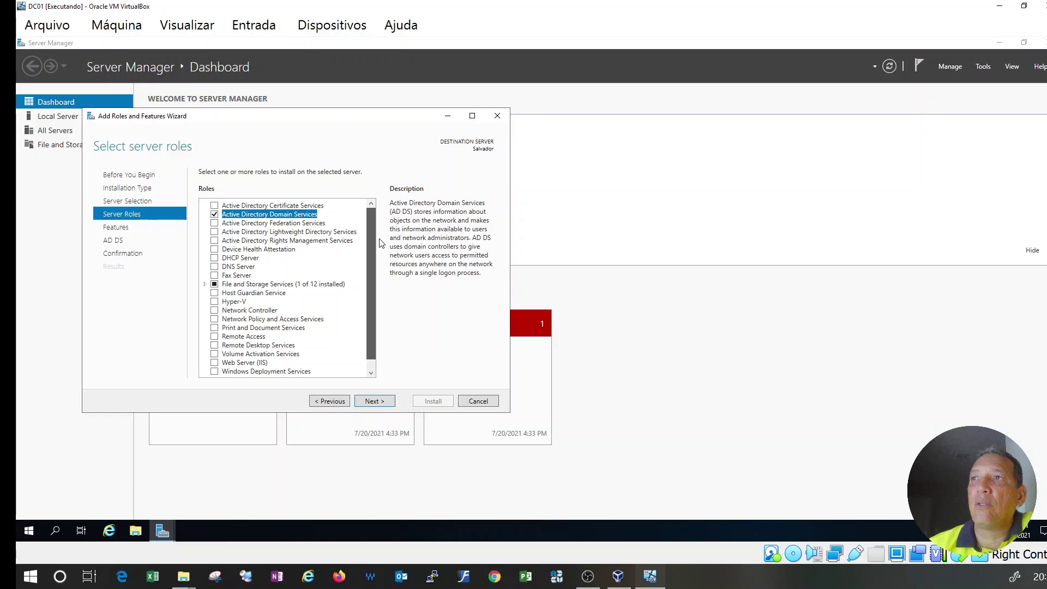
# Step: Add the DNS Server role with its required management tools and continue to the feature selection
pyautogui.click(215, 267)
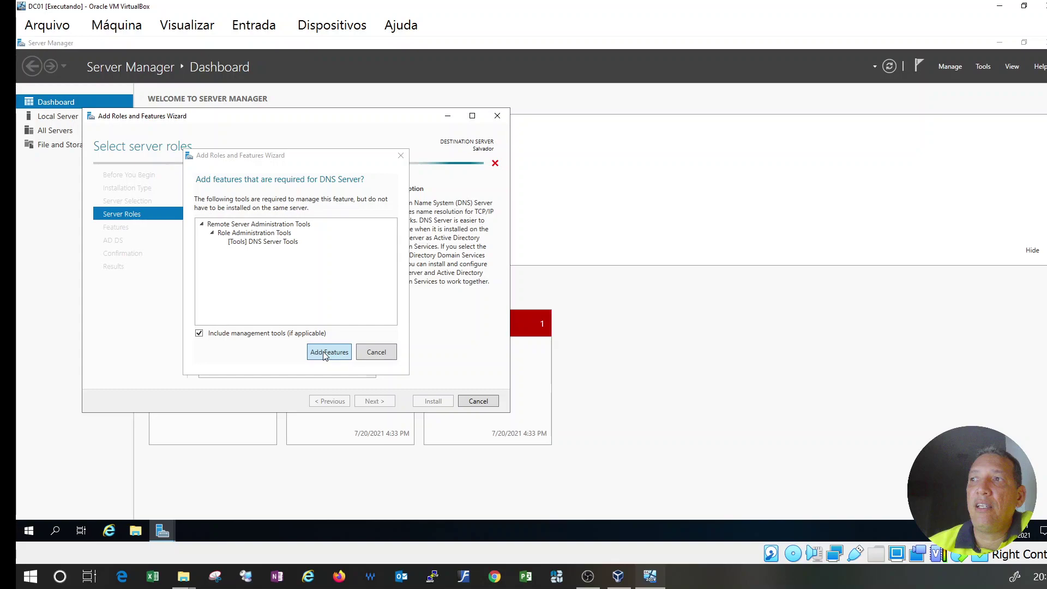
pyautogui.click(327, 352)
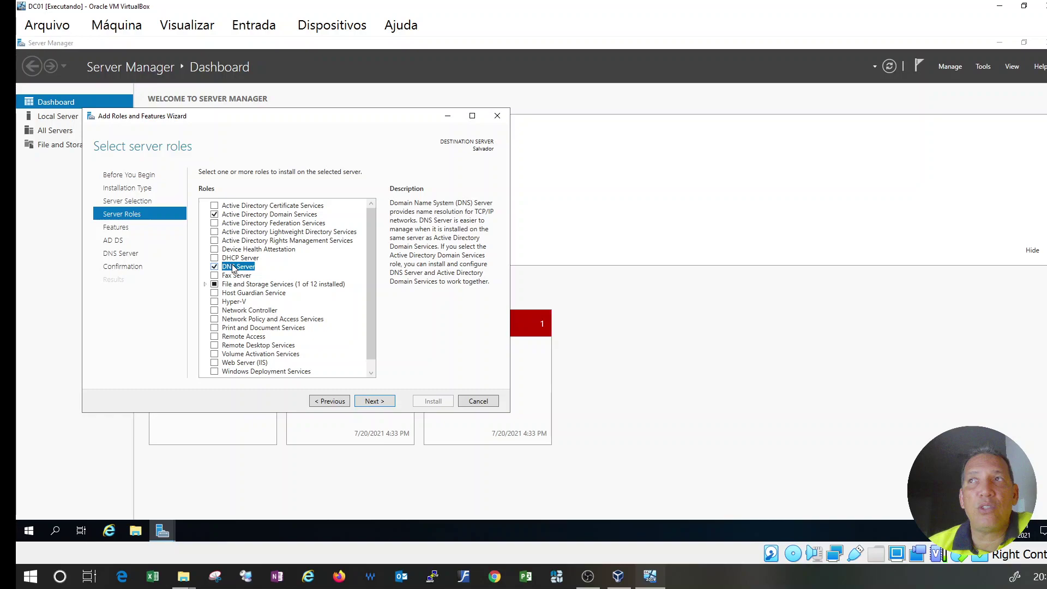
pyautogui.press('Return')
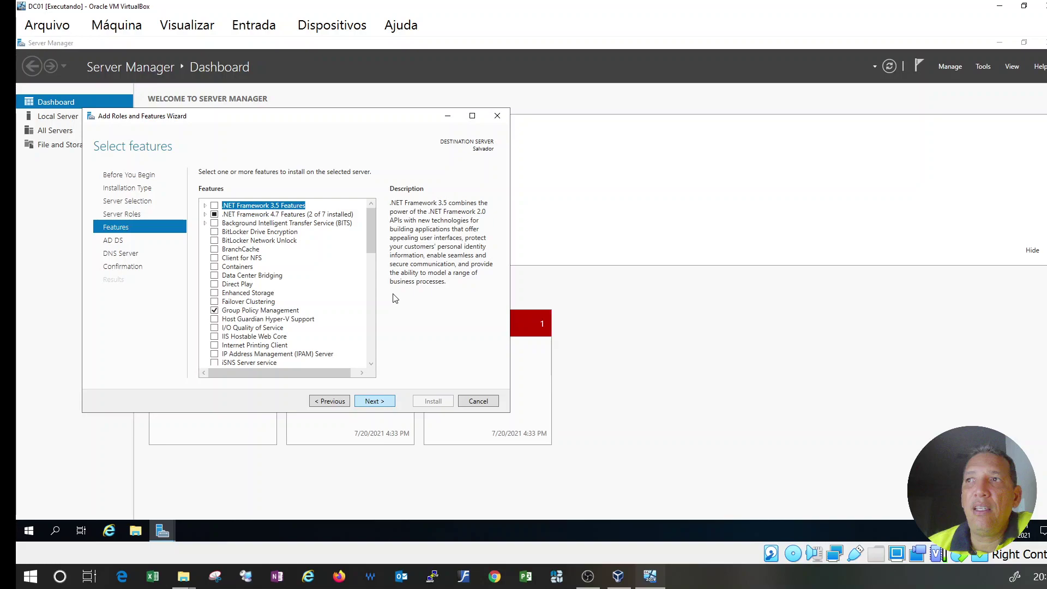
# Step: Review the feature list including Group Policy Management, install the selected roles without extra features, and close the wizard
pyautogui.click(261, 310)
pyautogui.scroll(-10, 327, 338)
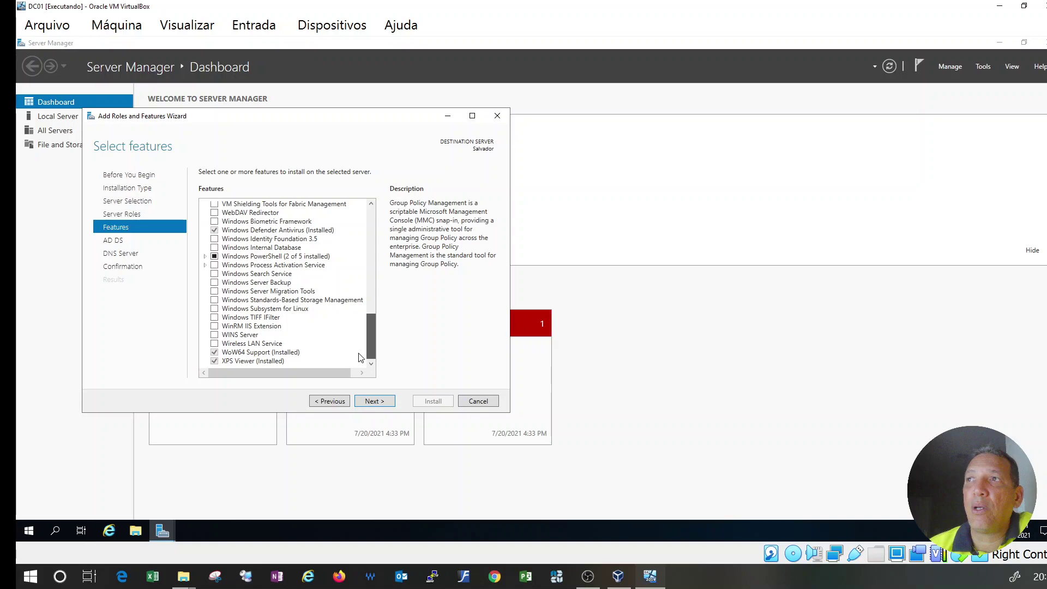
pyautogui.scroll(10, 360, 357)
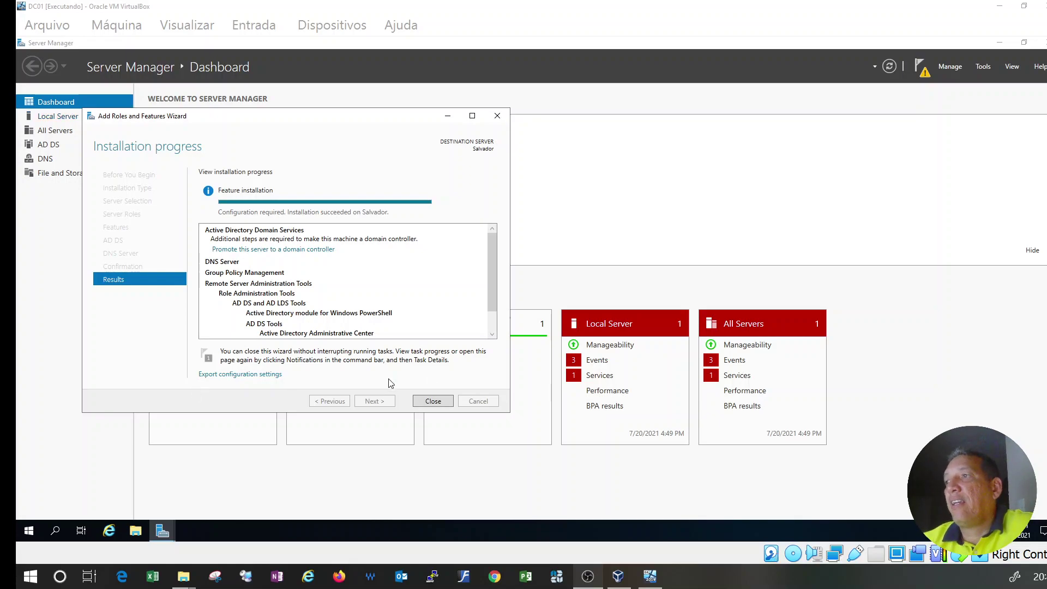
pyautogui.click(432, 402)
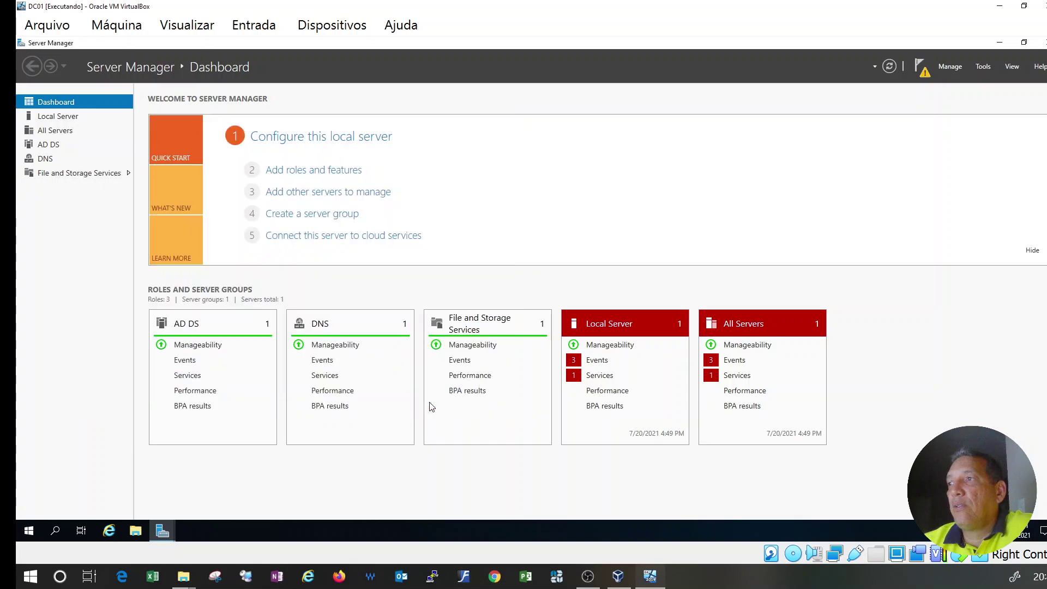
# Step: Open the Server Manager notifications to reach the pending post-installation configuration
pyautogui.click(926, 76)
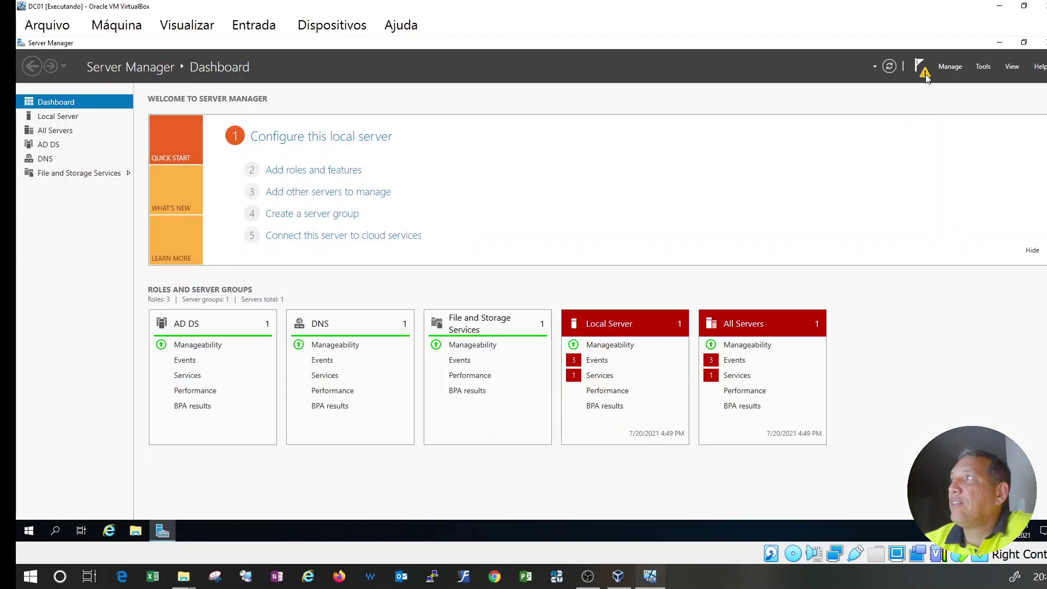